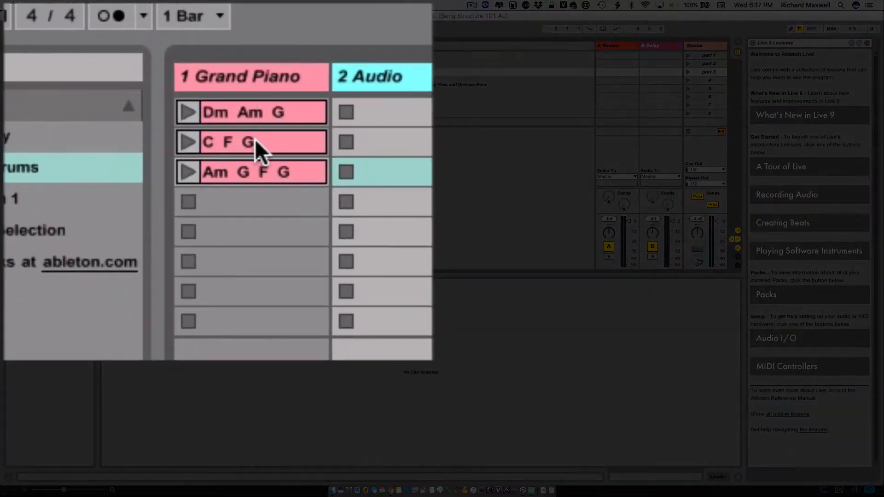
# Audition the three Grand Piano chord clips one after another: Dm Am G, C F G and Am G F G
pyautogui.click(258, 111)
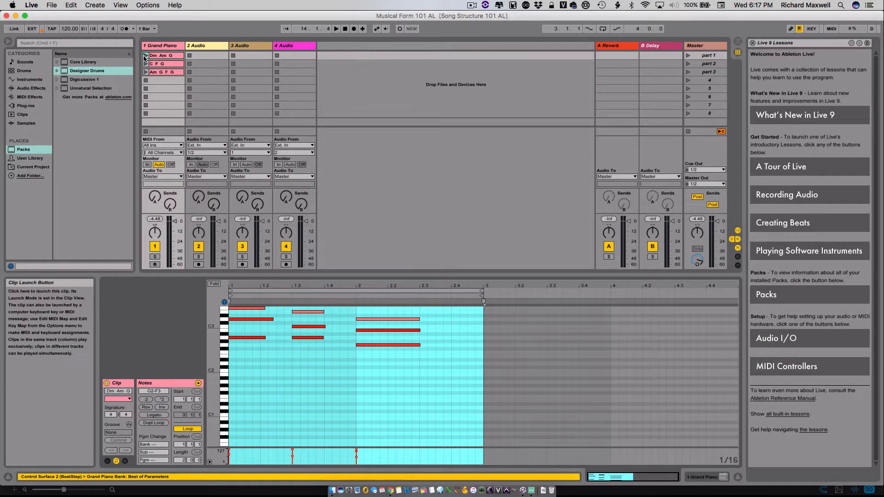
pyautogui.click(145, 56)
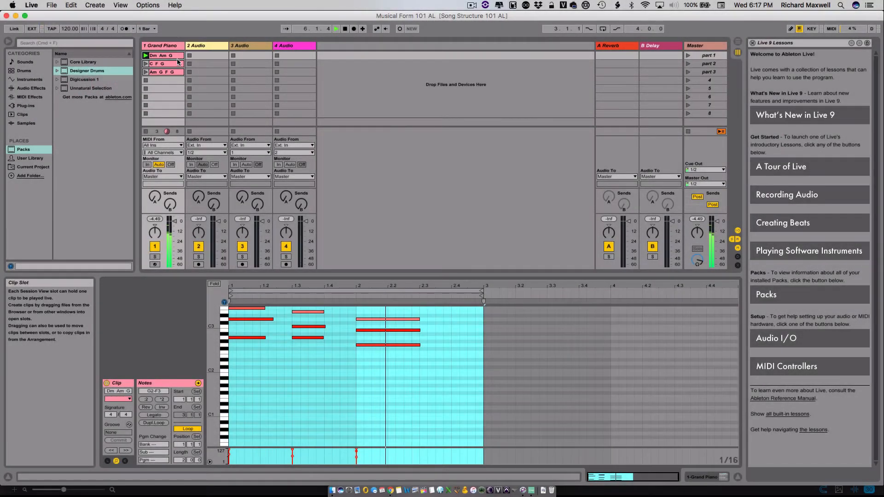
pyautogui.click(146, 133)
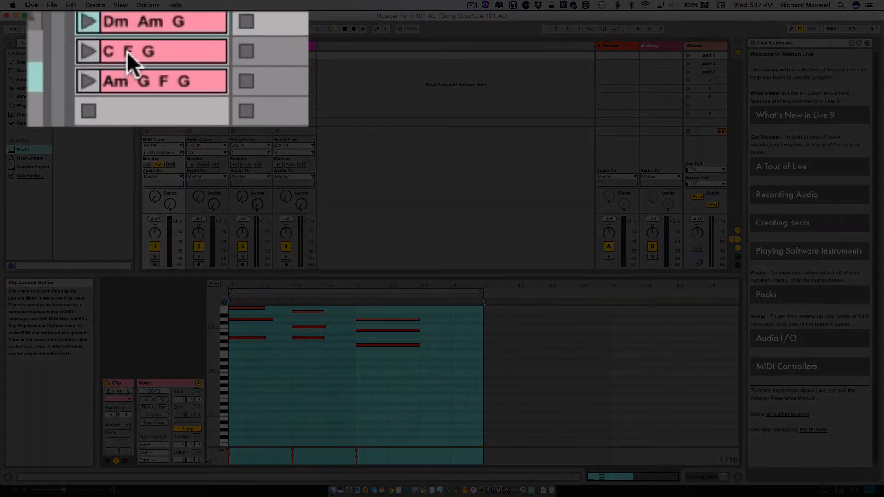
pyautogui.click(146, 63)
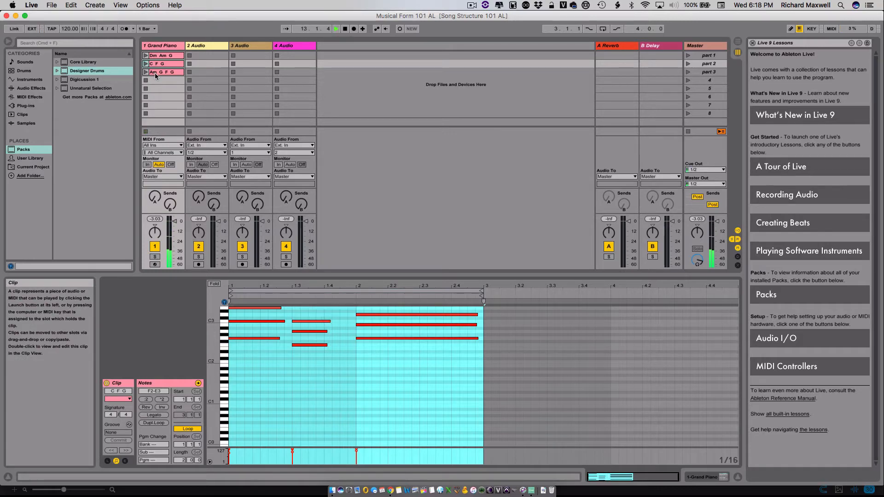
pyautogui.moveTo(155, 73); pyautogui.dragTo(148, 73)
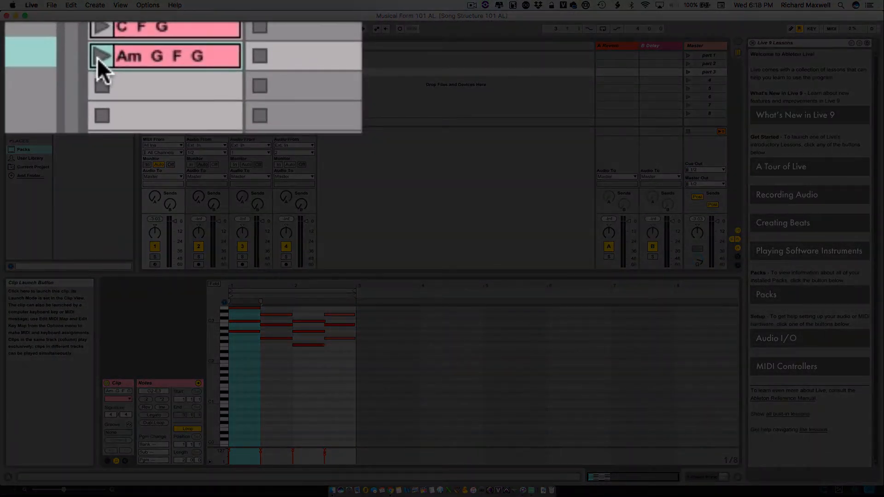
pyautogui.click(145, 73)
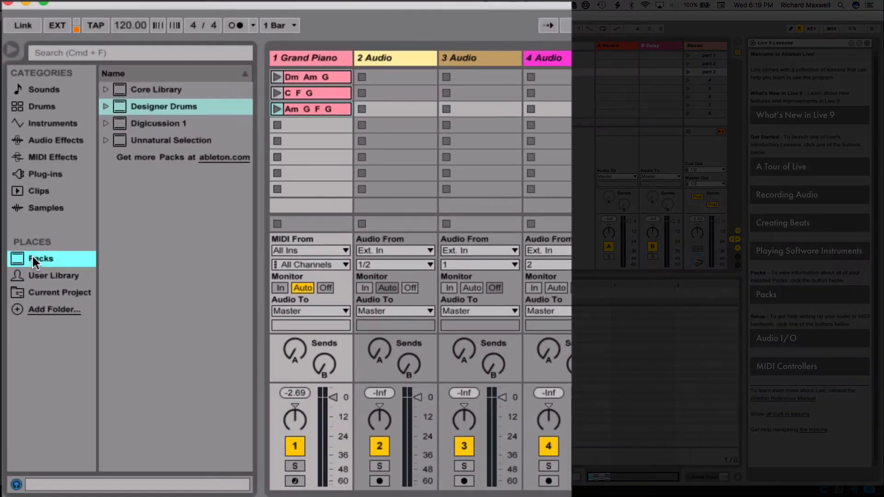
# Expand the Core Library pack in the browser
pyautogui.click(105, 90)
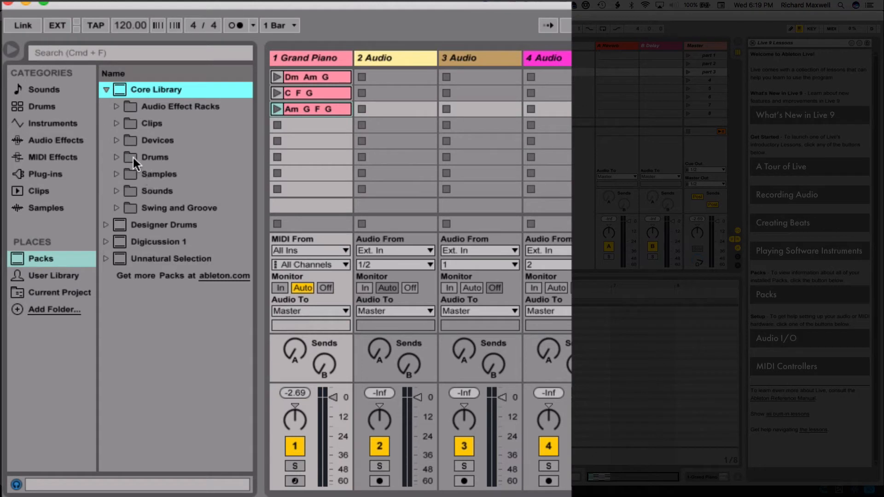
pyautogui.doubleClick(128, 171)
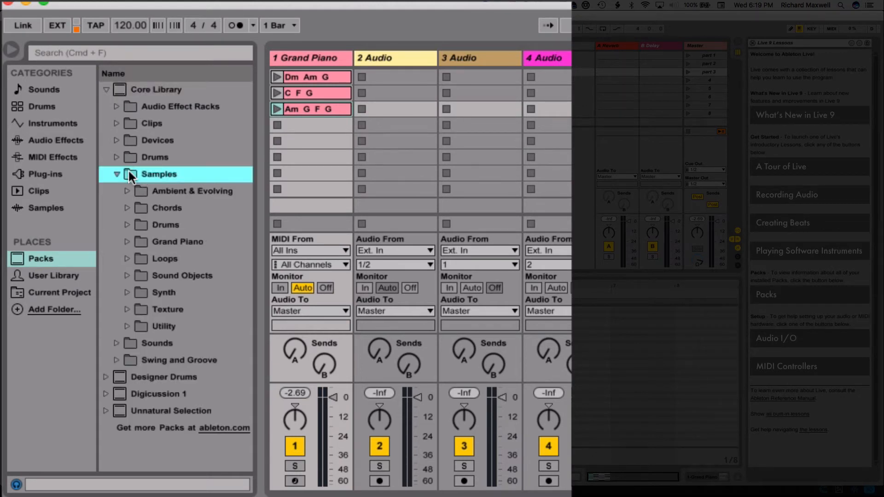
pyautogui.doubleClick(138, 224)
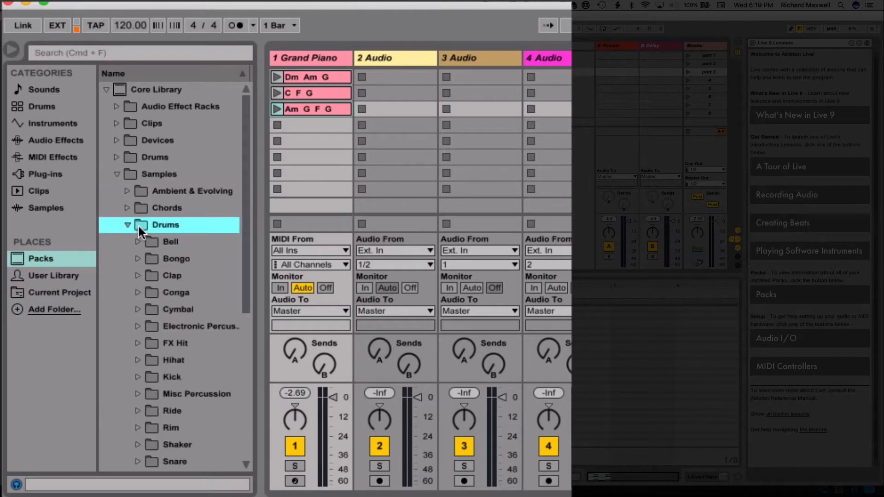
pyautogui.click(125, 222)
pyautogui.click(115, 173)
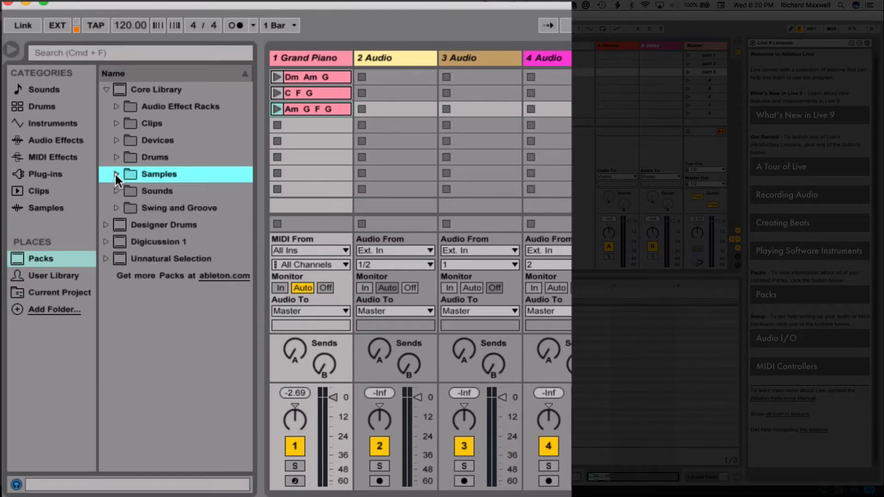
# Add two Two Step Garage loops and the Dubstep Claps loop from the Breaks and Steps clips to track 2 Audio's first three slots
pyautogui.click(129, 125)
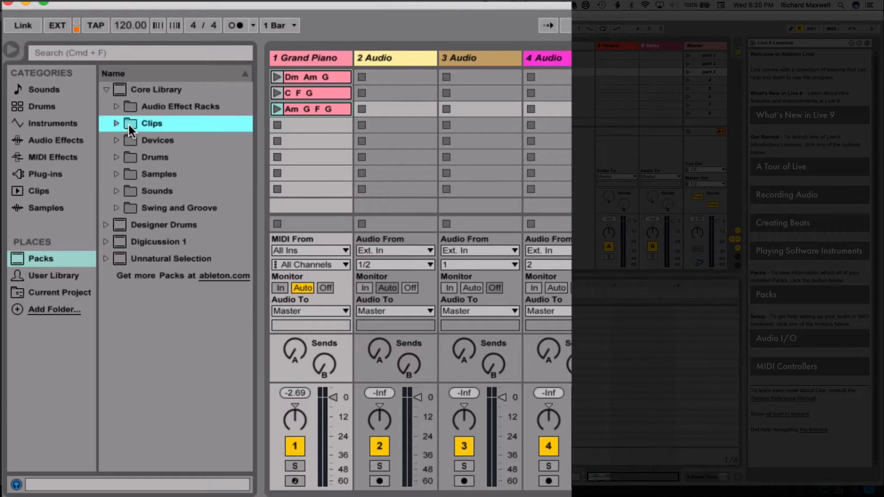
pyautogui.click(128, 125)
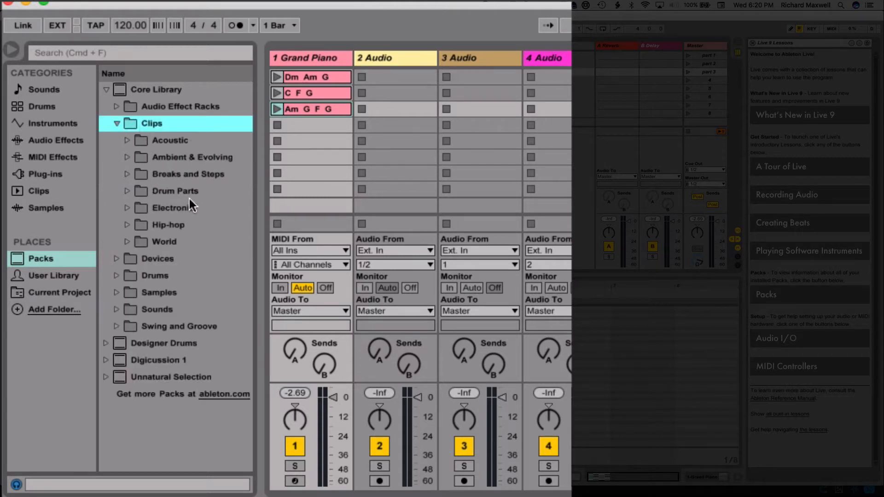
pyautogui.click(137, 172)
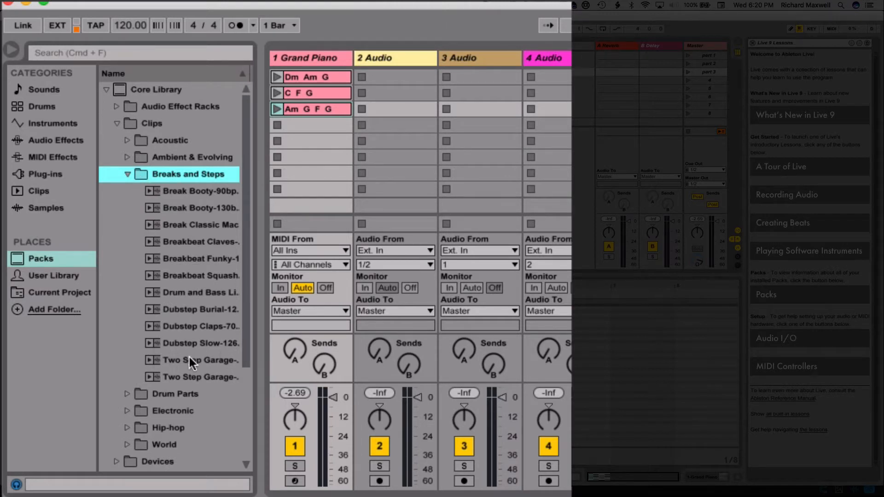
pyautogui.moveTo(151, 357); pyautogui.dragTo(383, 77)
pyautogui.moveTo(200, 377); pyautogui.dragTo(383, 92)
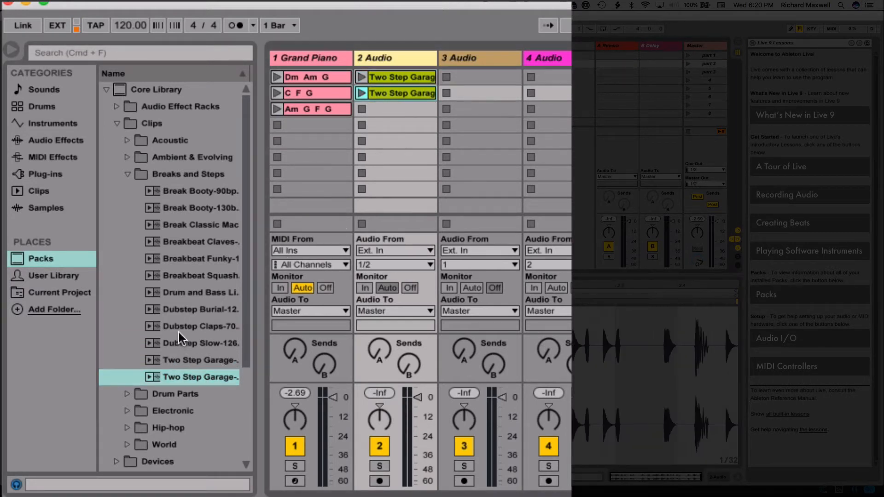
pyautogui.moveTo(178, 329); pyautogui.dragTo(375, 110)
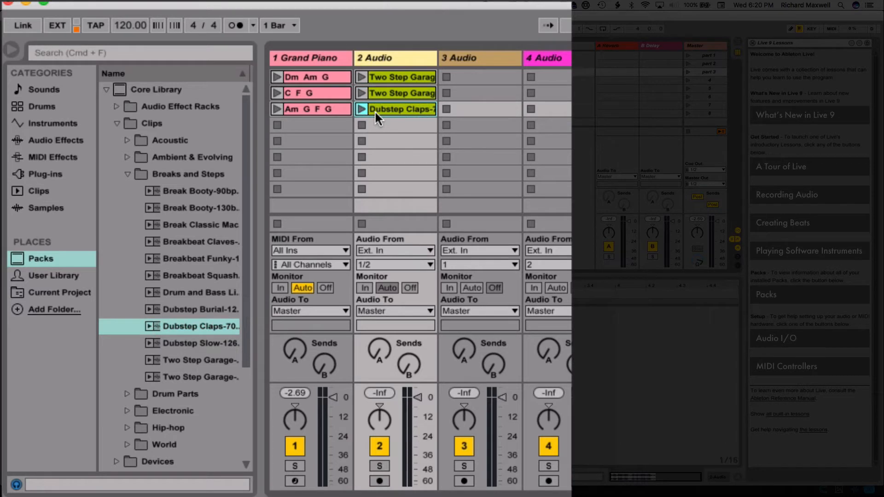
# Play the Dm Am G piano clip together with the first Two Step Garage loop, and stop playback after listening
pyautogui.click(276, 77)
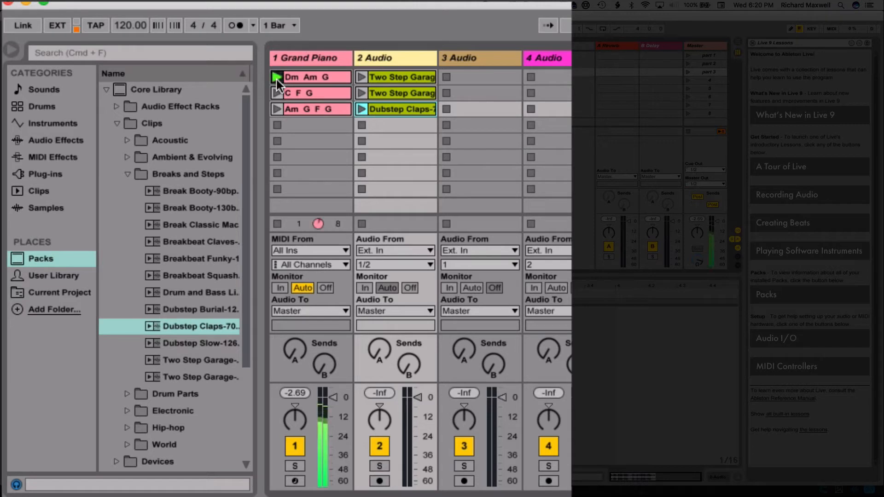
pyautogui.click(360, 77)
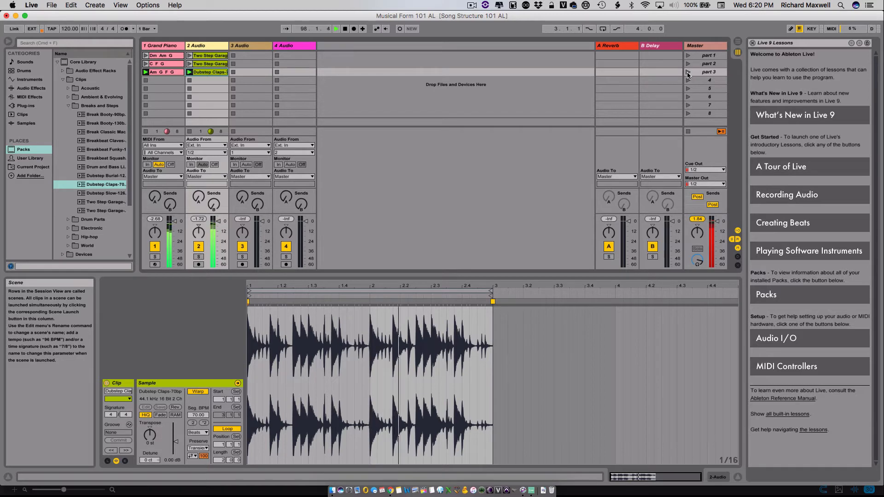
pyautogui.click(345, 30)
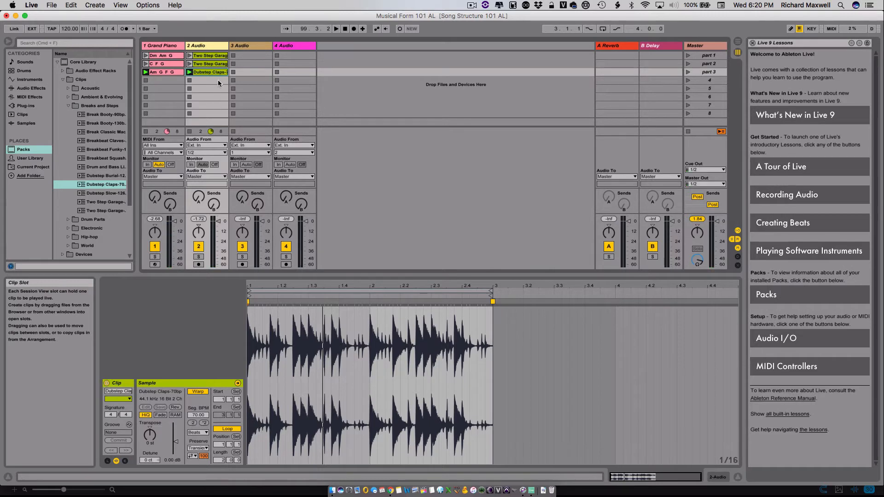
# Delete the Dubstep Claps loop and the second Two Step Garage loop from track 2 Audio
pyautogui.moveTo(215, 89); pyautogui.dragTo(213, 90)
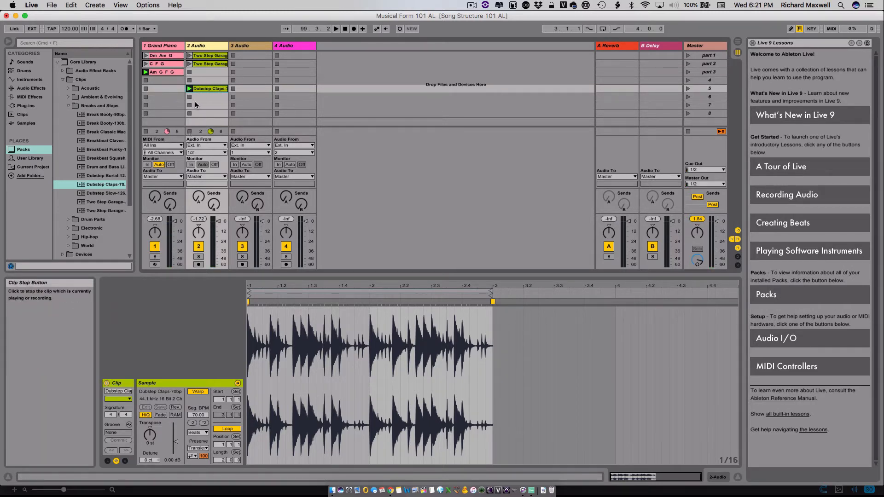
pyautogui.press('Delete')
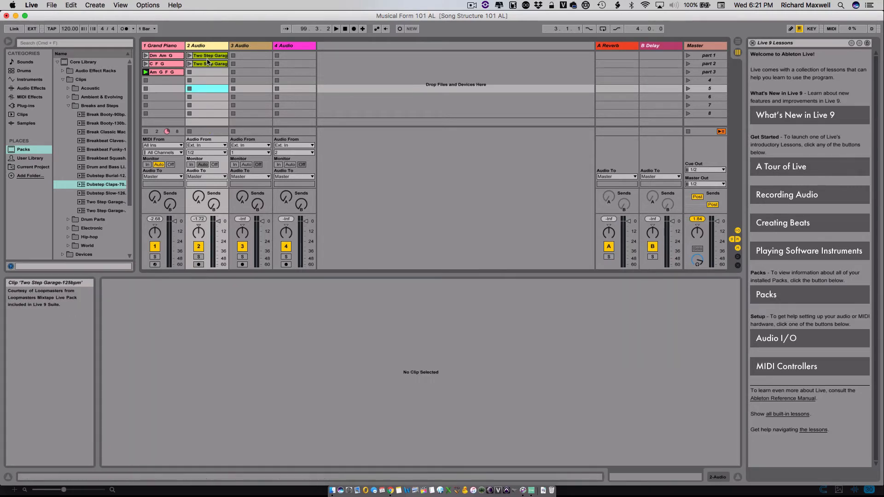
pyautogui.click(208, 64)
pyautogui.press('Delete')
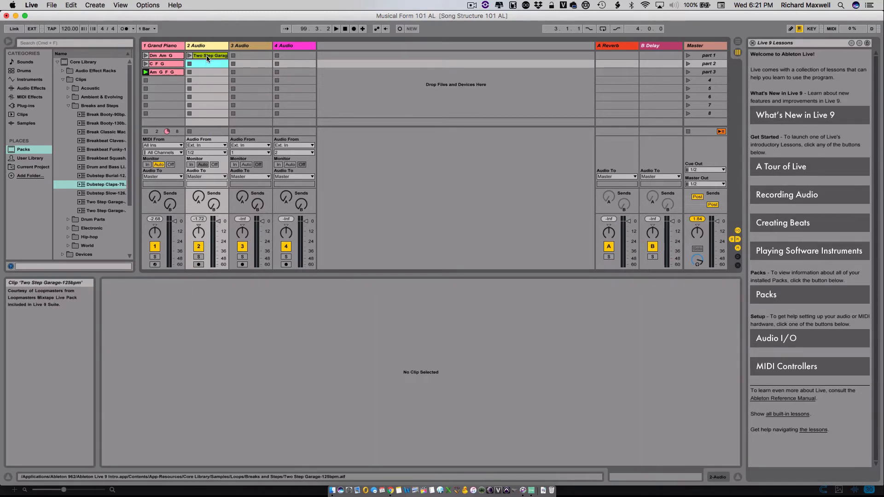
# Copy the remaining Two Step Garage loop into the second and third slots of track 2 Audio
pyautogui.click(206, 55)
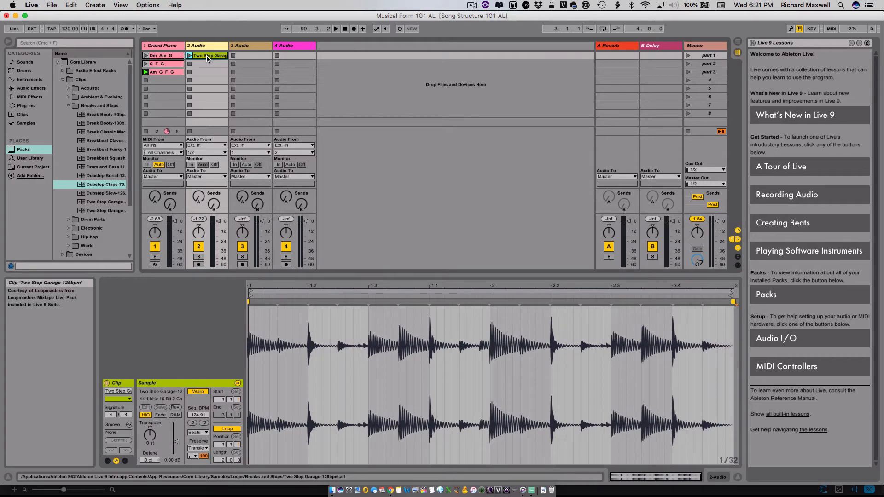
pyautogui.click(205, 63)
pyautogui.press('super+v')
pyautogui.click(203, 73)
pyautogui.press('super+v')
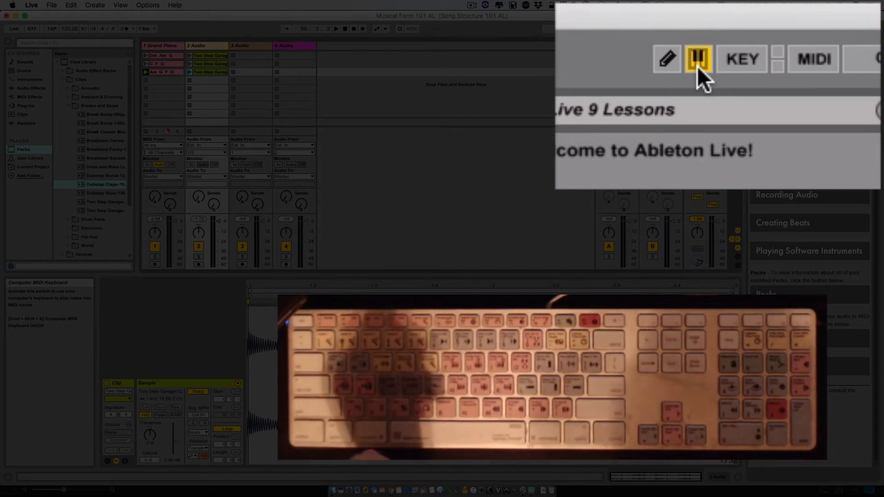
# Disable the computer MIDI keyboard and map keys 1, 2 and 3 to the scenes part 1, part 2 and part 3
pyautogui.click(700, 63)
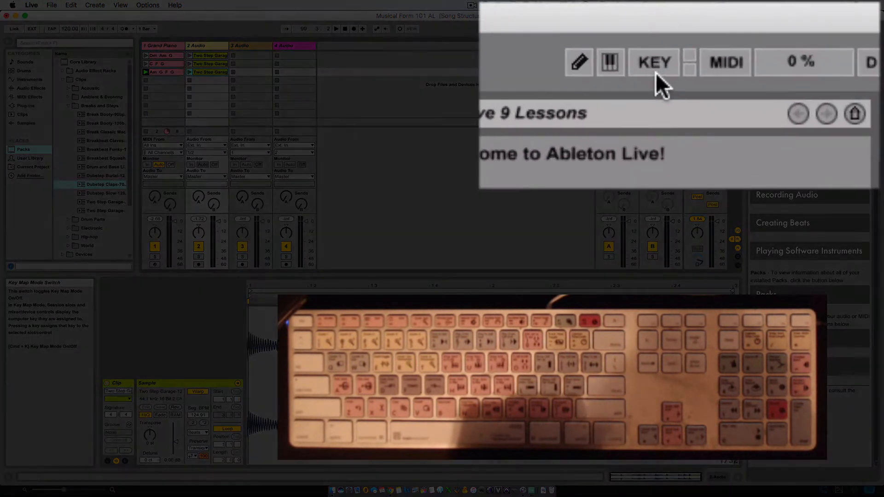
pyautogui.click(811, 28)
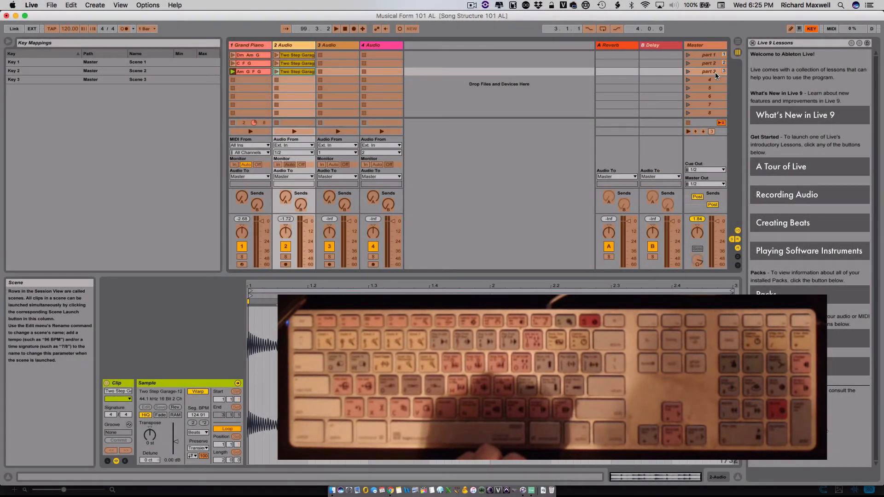
pyautogui.click(812, 29)
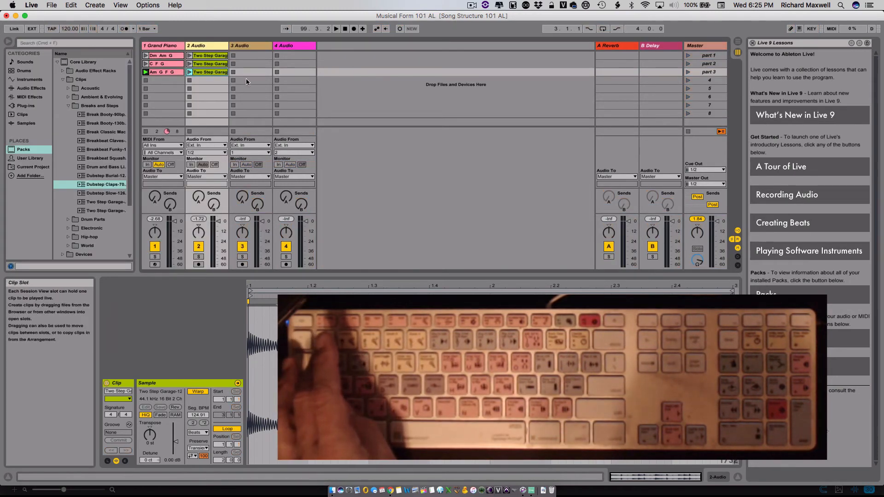
# Test the scene key mappings by launching part 1, part 2 and part 3 in turn, and stop playback
pyautogui.press('1')
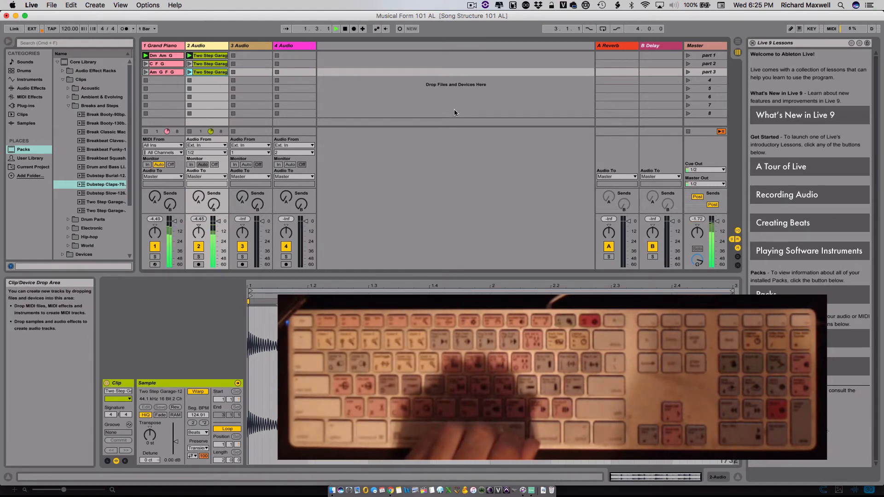
pyautogui.press('2')
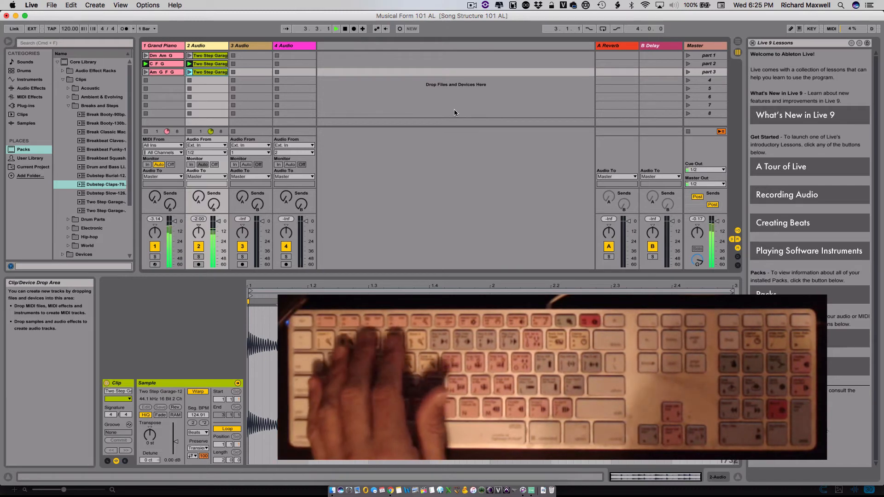
pyautogui.press('3')
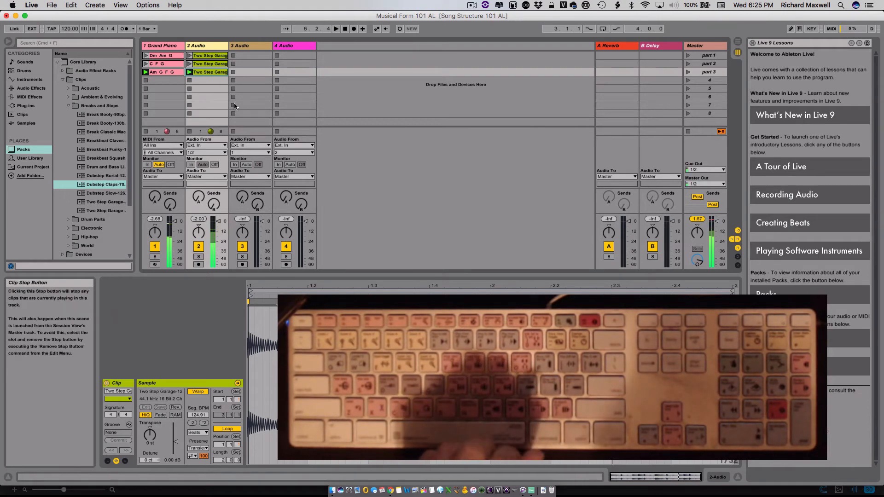
pyautogui.click(345, 29)
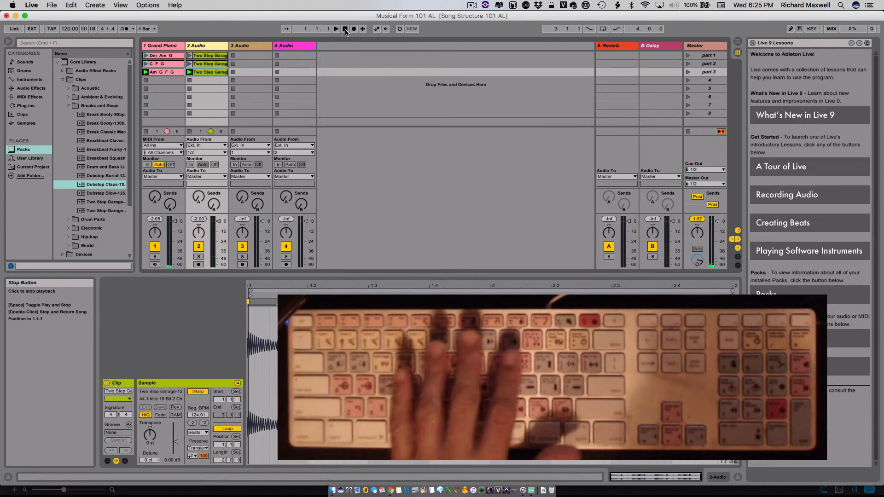
# Map the M key to the track activator of track 2 Audio
pyautogui.click(812, 28)
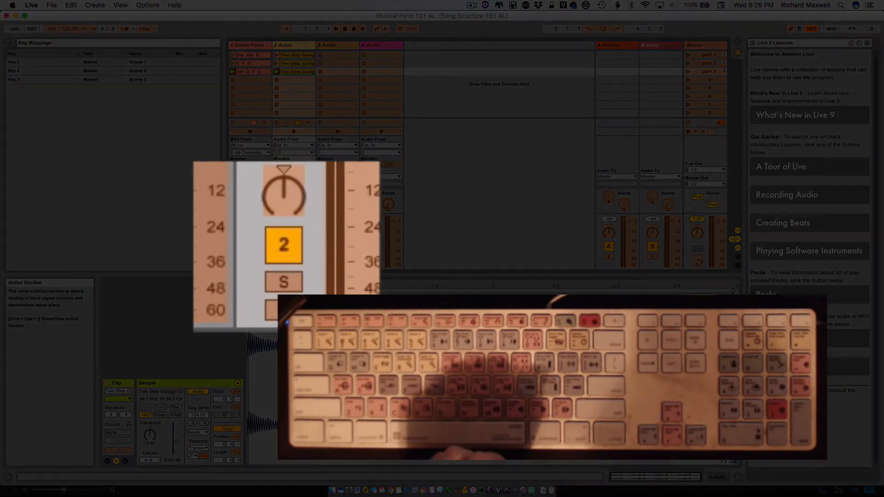
pyautogui.click(287, 246)
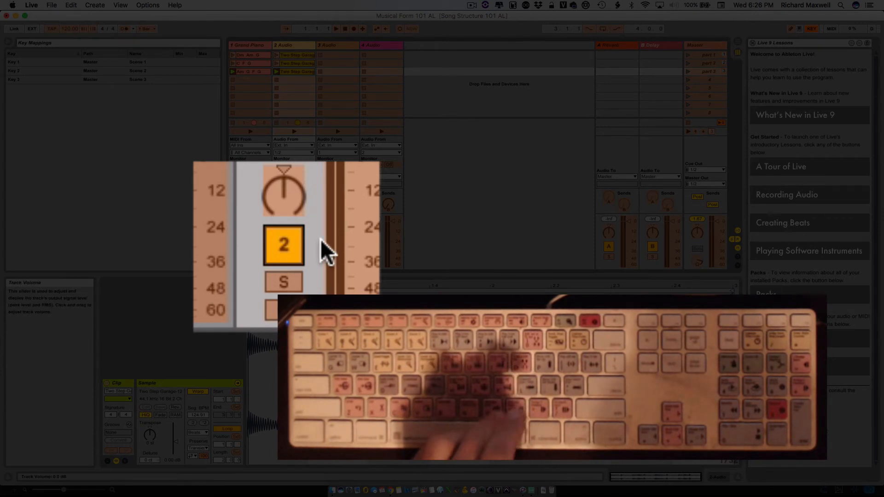
pyautogui.press('m')
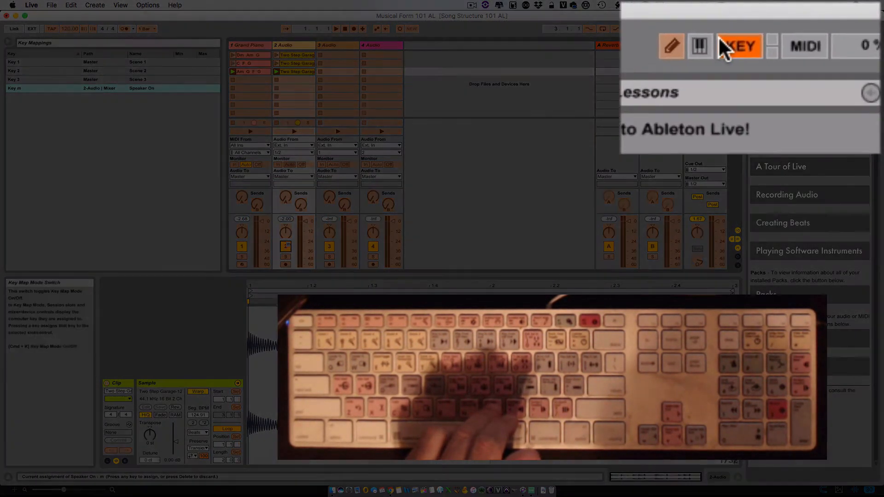
pyautogui.click(737, 46)
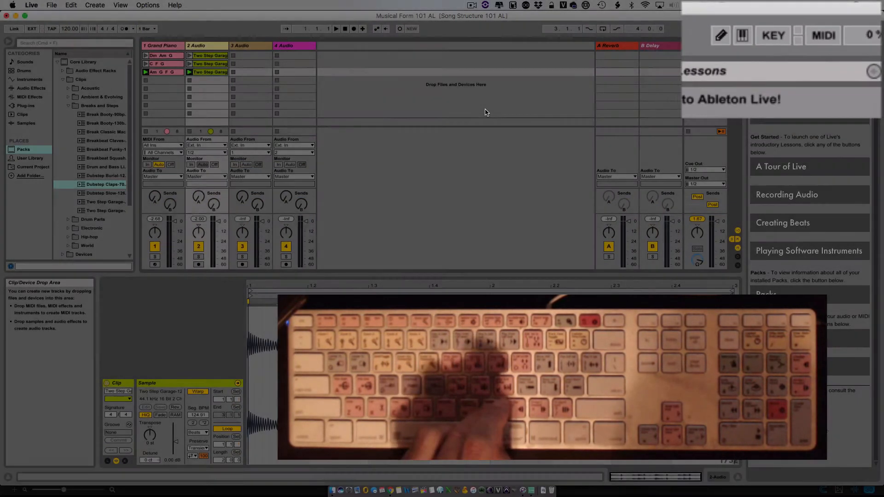
# Test the M key mapping by switching track 2 Audio off and on repeatedly
pyautogui.press('m')
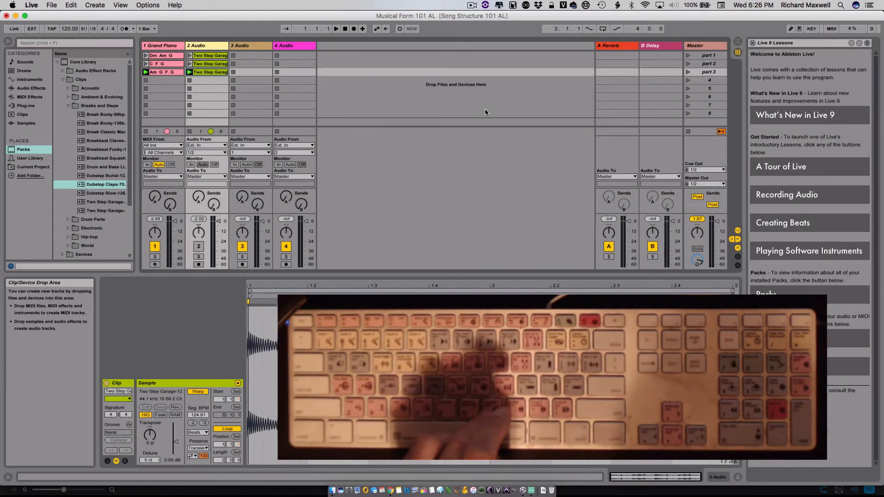
pyautogui.press('m')
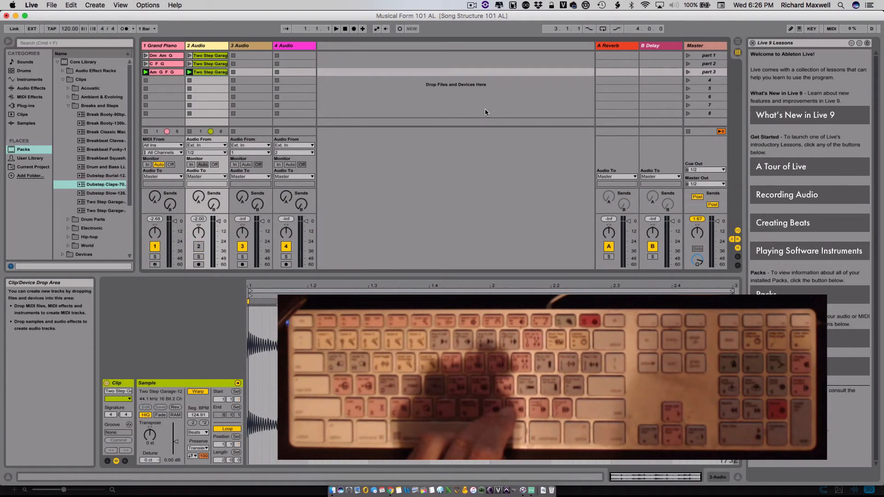
pyautogui.press('m')
pyautogui.press('m')
pyautogui.press('m')
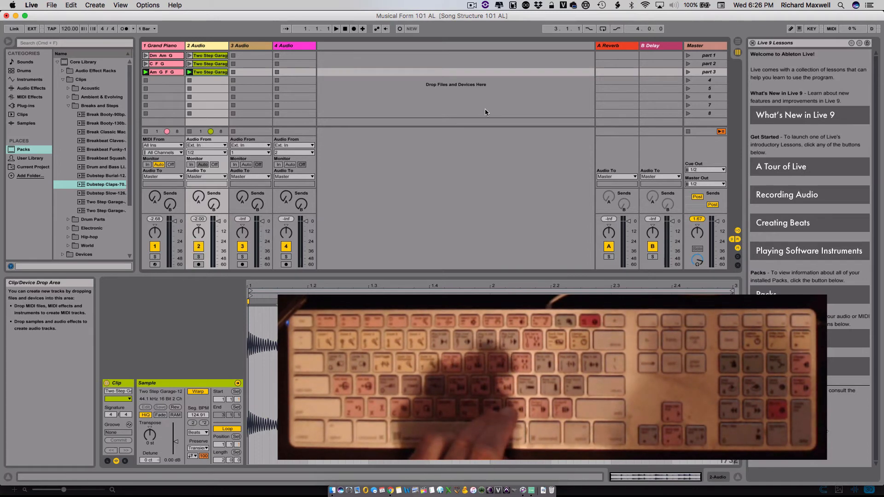
pyautogui.click(811, 29)
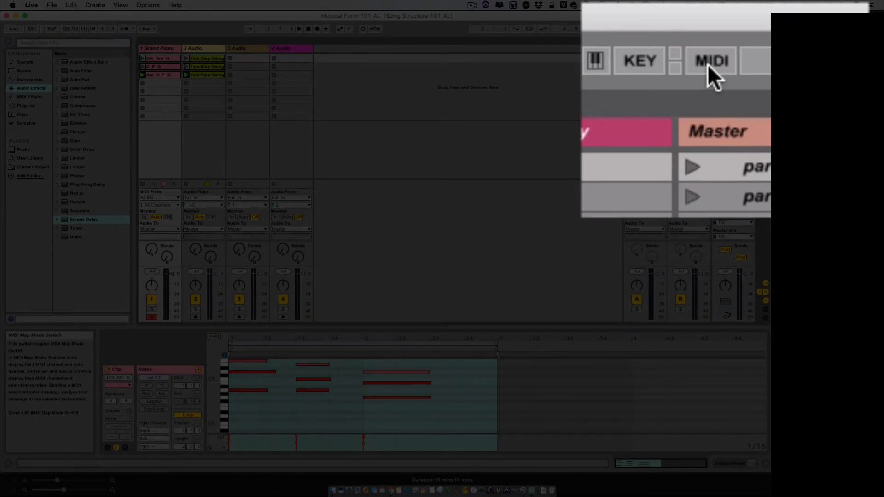
# Enter MIDI map mode and select the third Two Step Garage clip on track 2 Audio for mapping
pyautogui.click(721, 30)
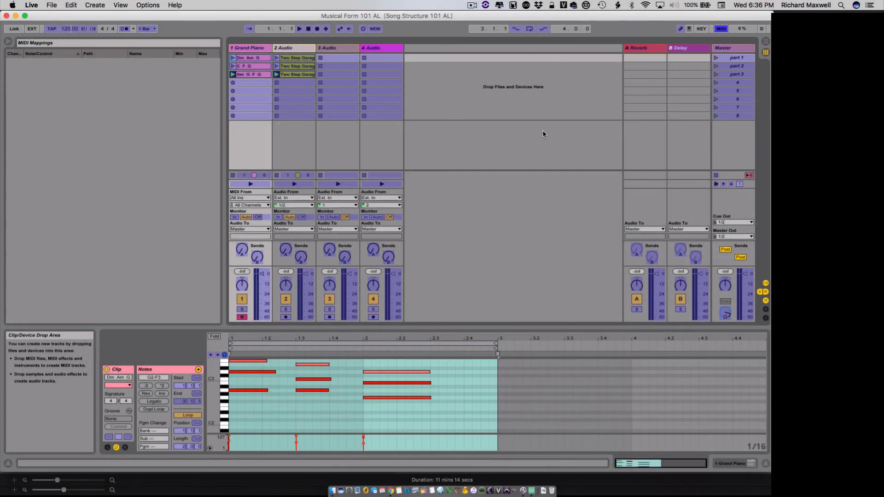
pyautogui.click(296, 75)
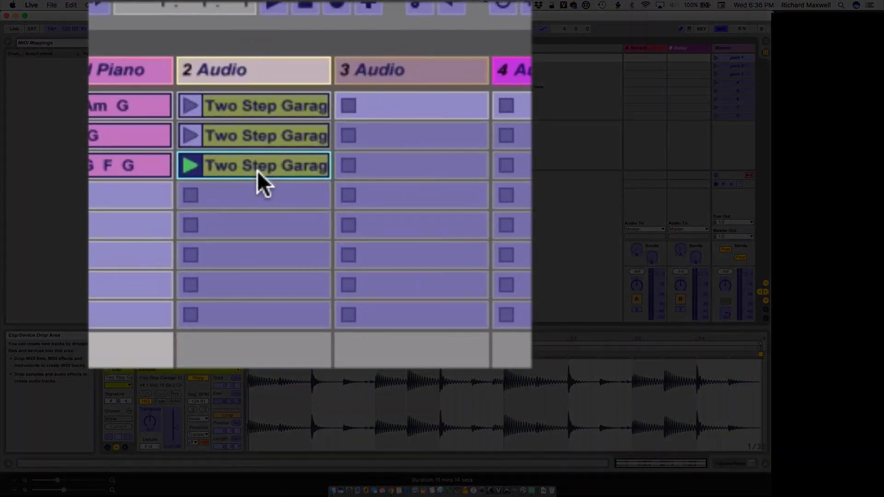